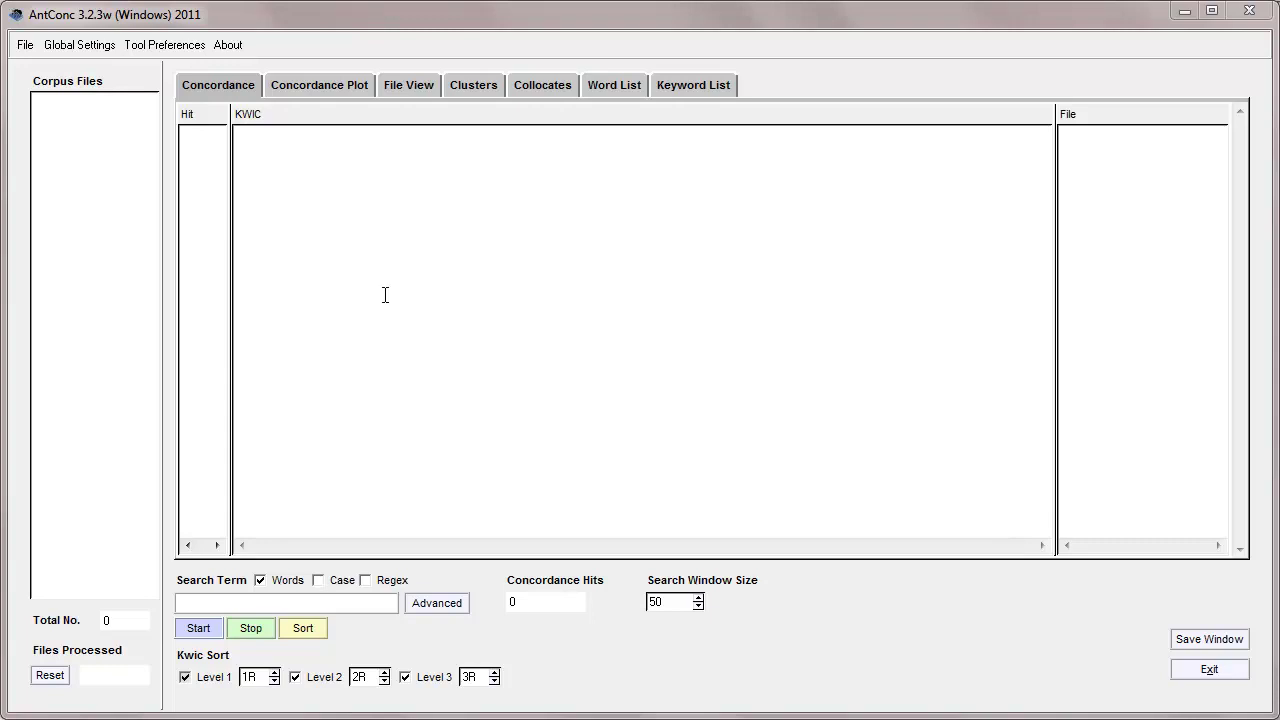
- Load taa_unit1.txt through taa_unit12.txt from taa_full_corpus as the corpus (12 files)
left_click(26, 46)
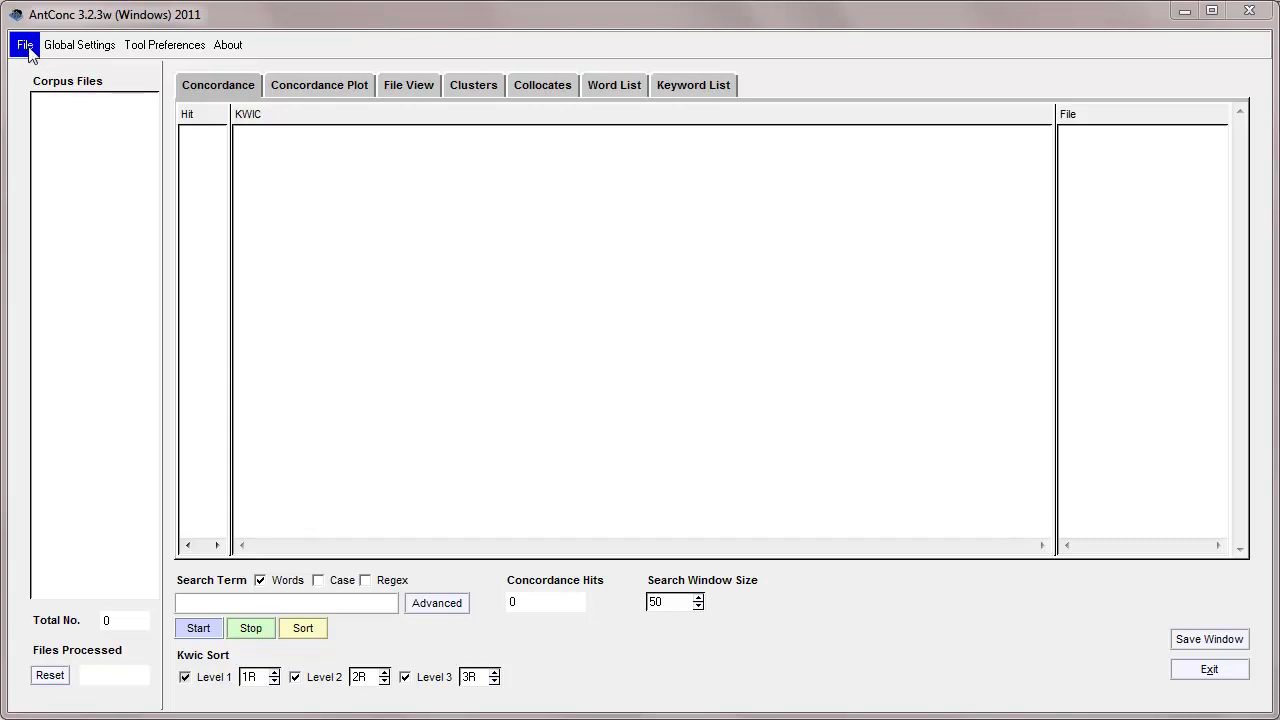
left_click(25, 46)
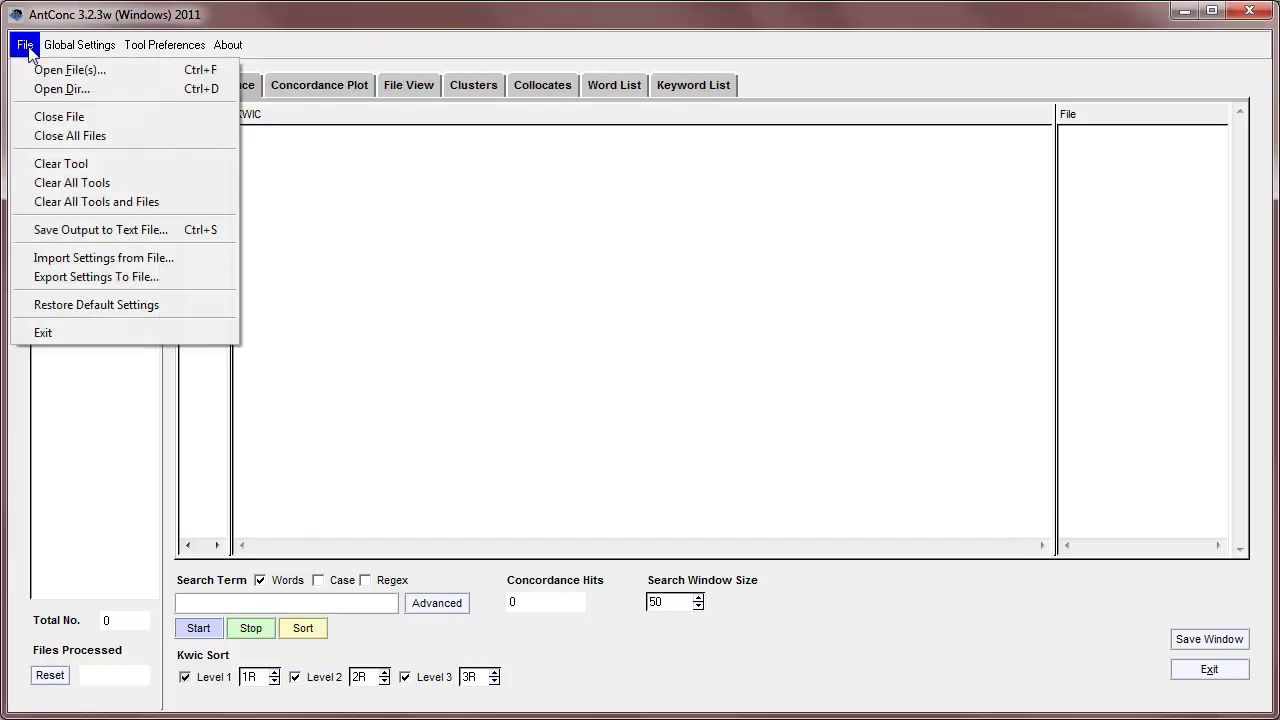
left_click(58, 70)
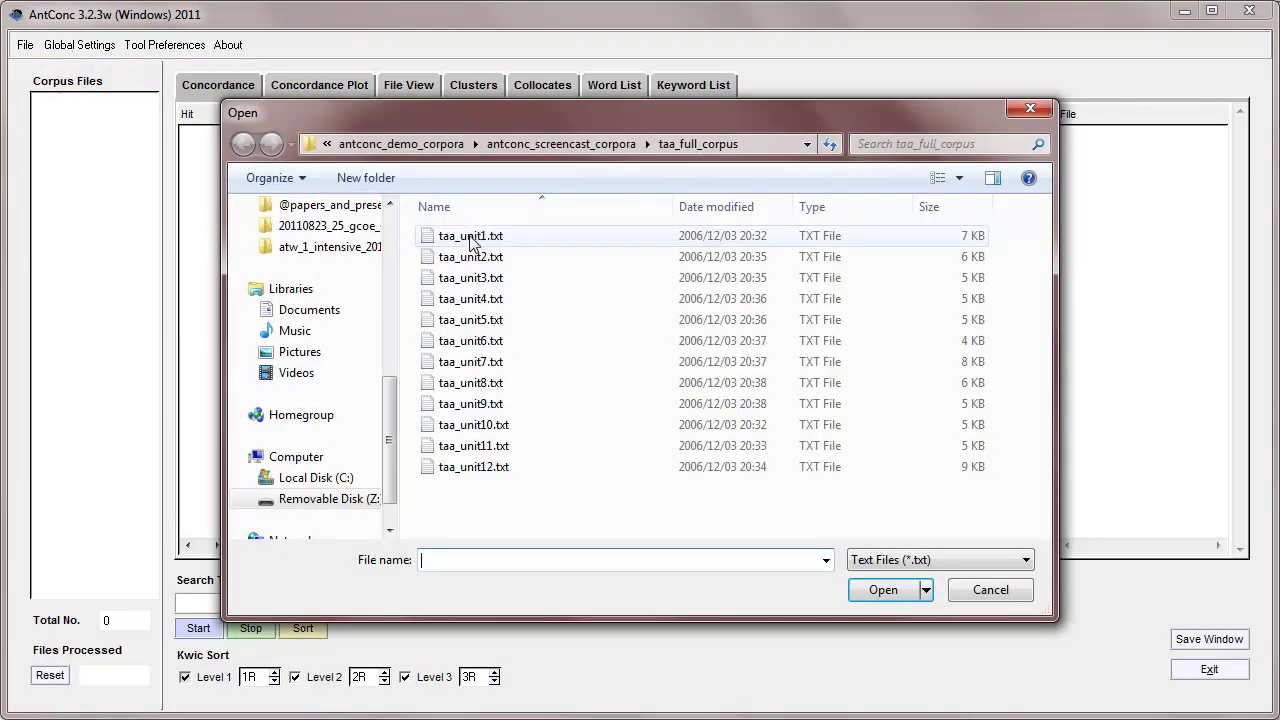
left_click(470, 240)
left_click(484, 476, "shift")
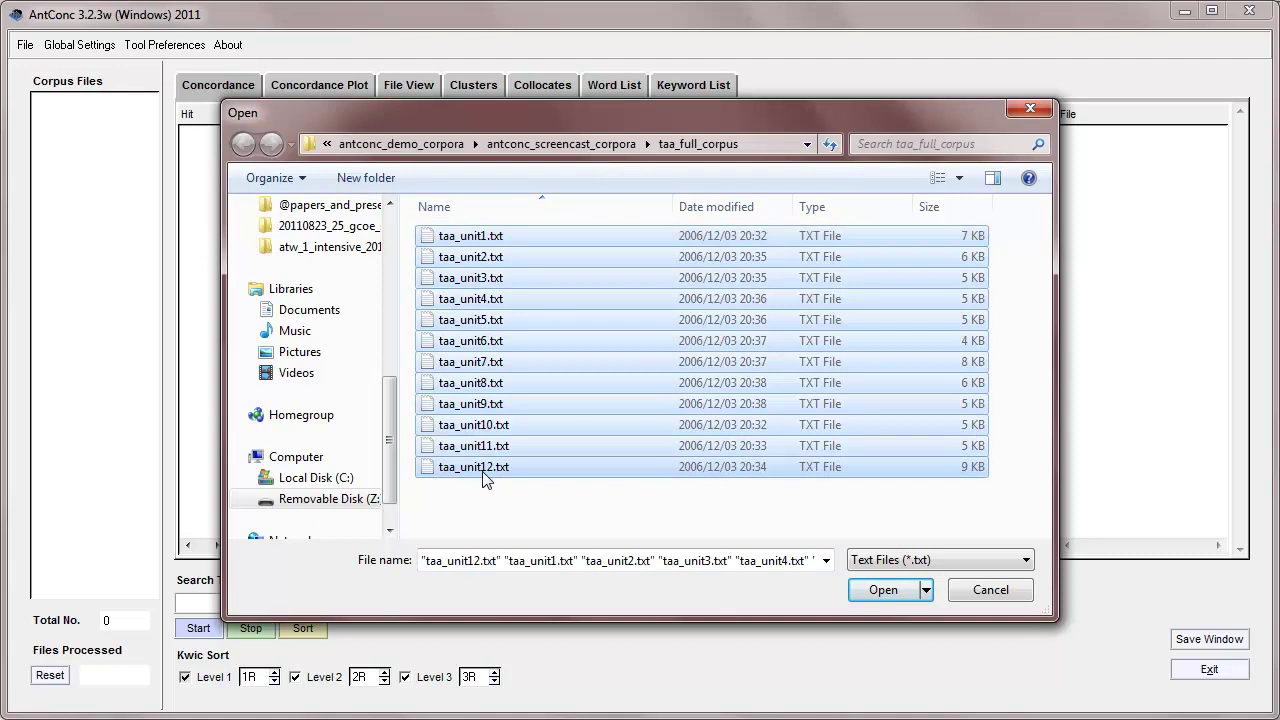
left_click(886, 591)
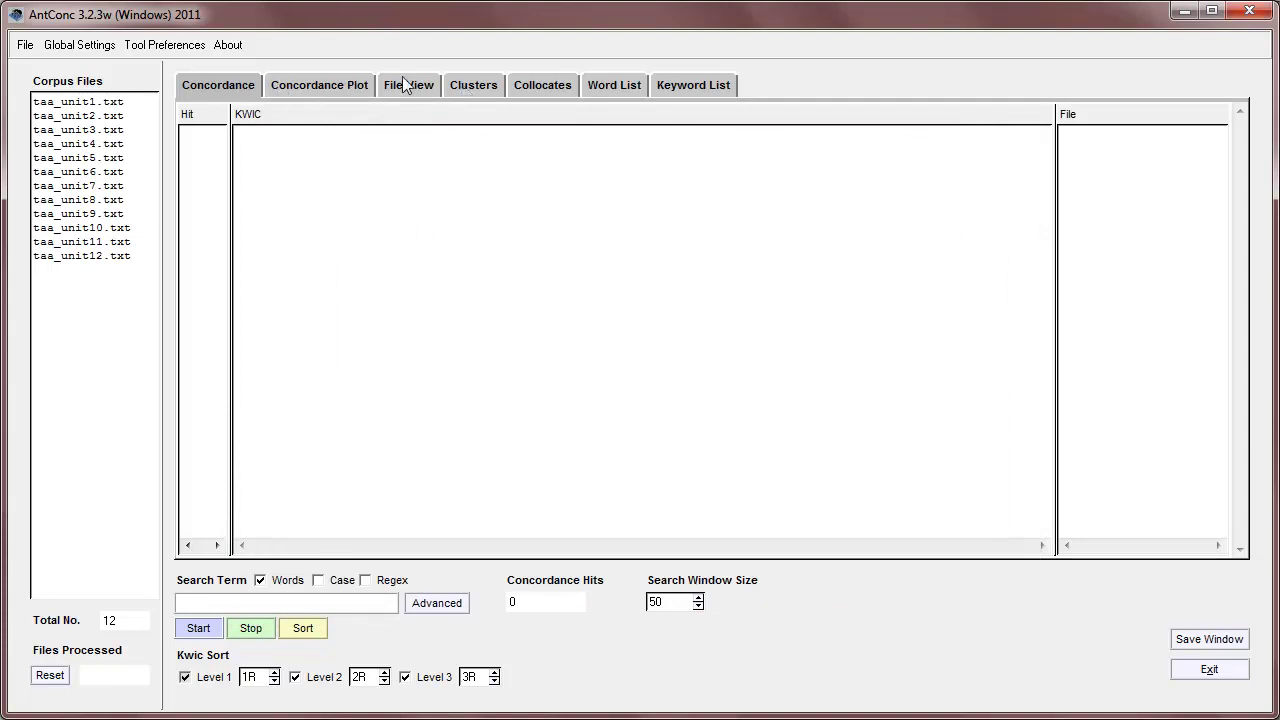
- Switch to the Clusters tool and enter 'work' as the search term
left_click(470, 85)
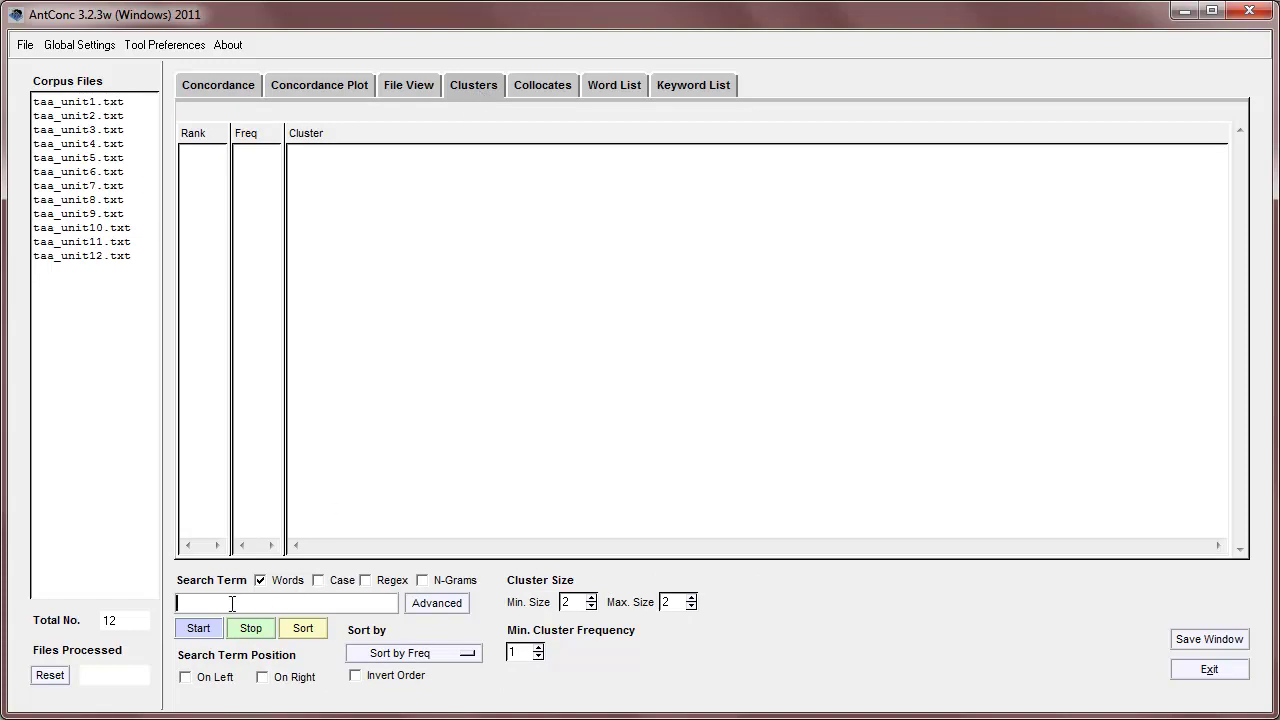
type("work")
- Generate the two-word clusters for 'work', giving 34 types and 46 tokens
left_click(198, 629)
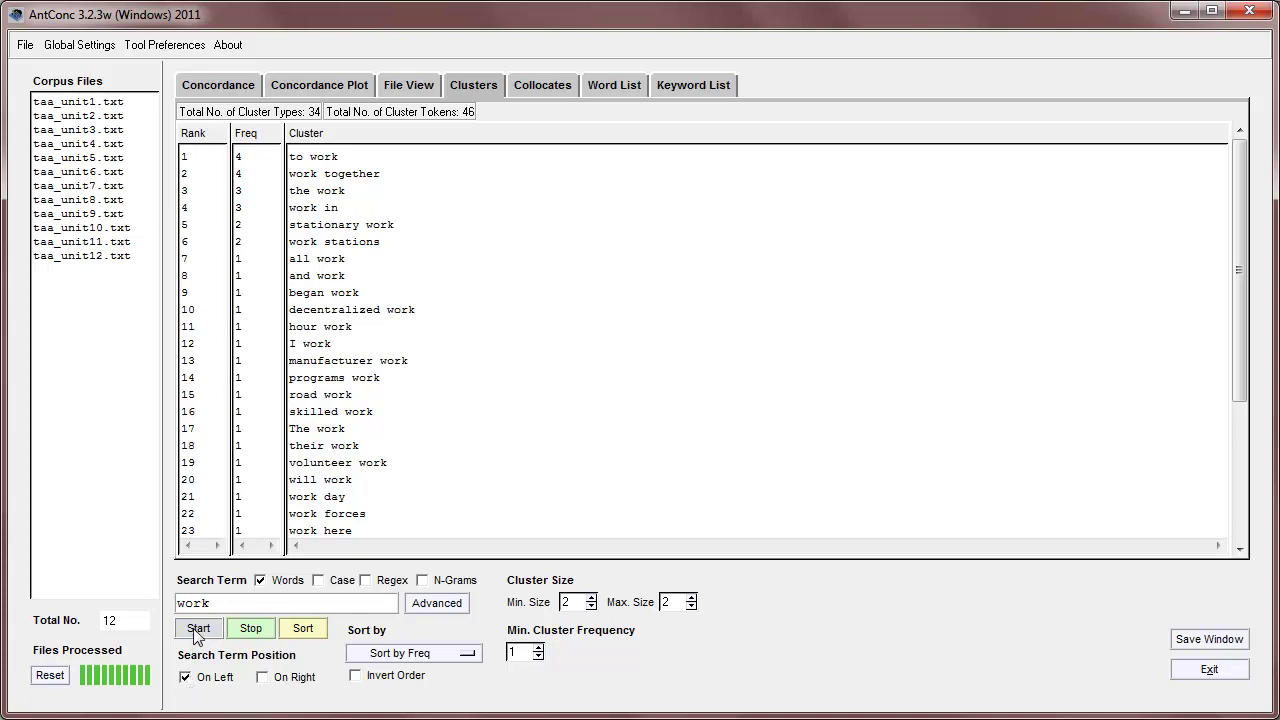
- Rerun 'work' clusters, raising Min. Size to 3 then 4, ending with 18 four-word types
left_click(197, 632)
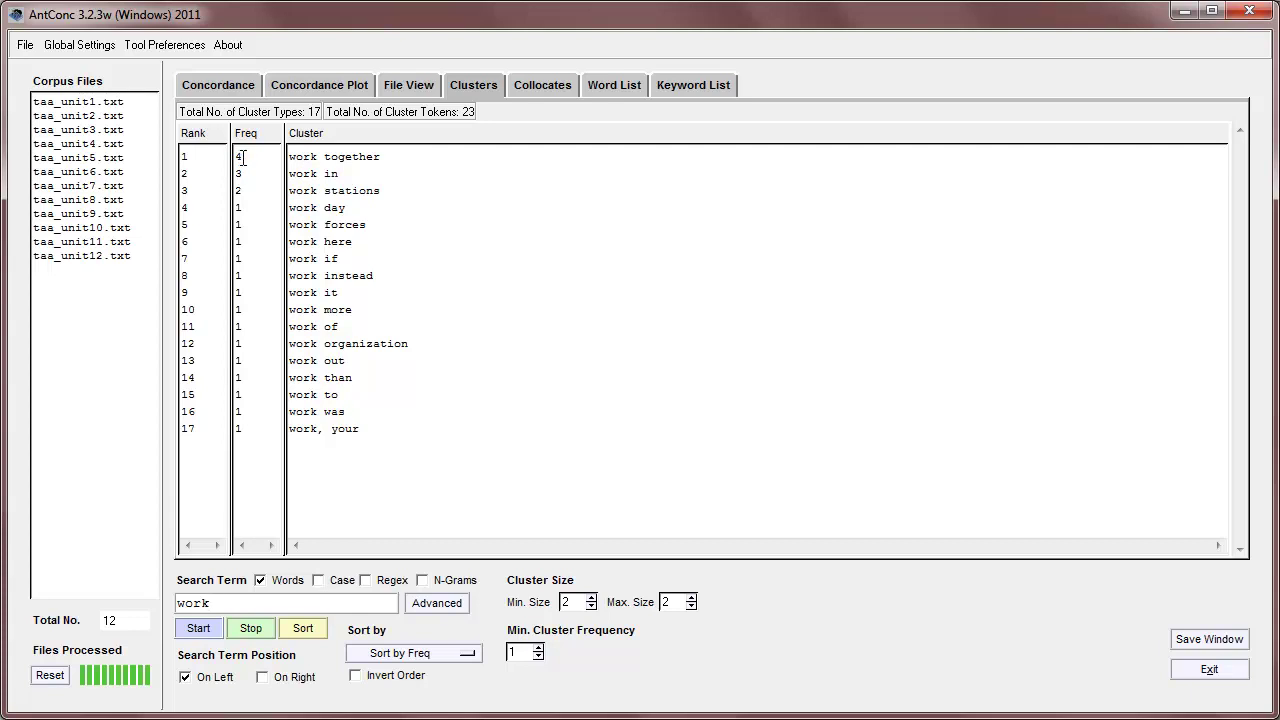
left_click(591, 598)
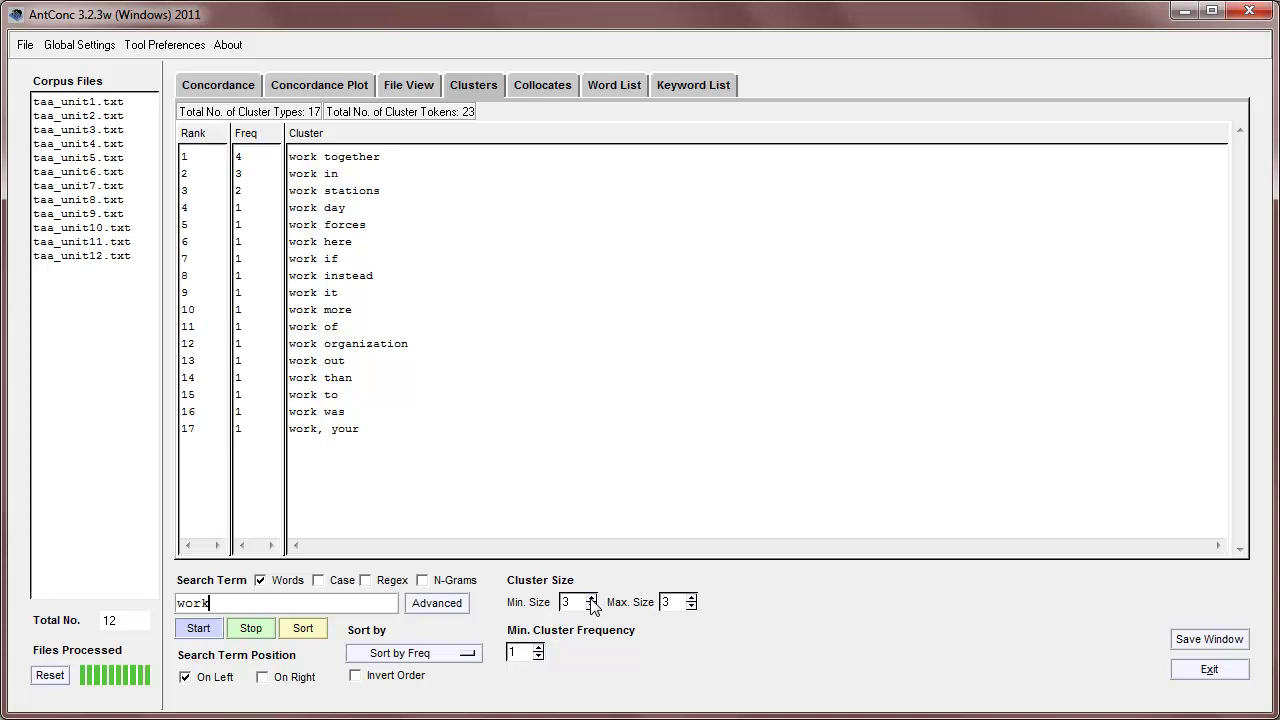
left_click(205, 629)
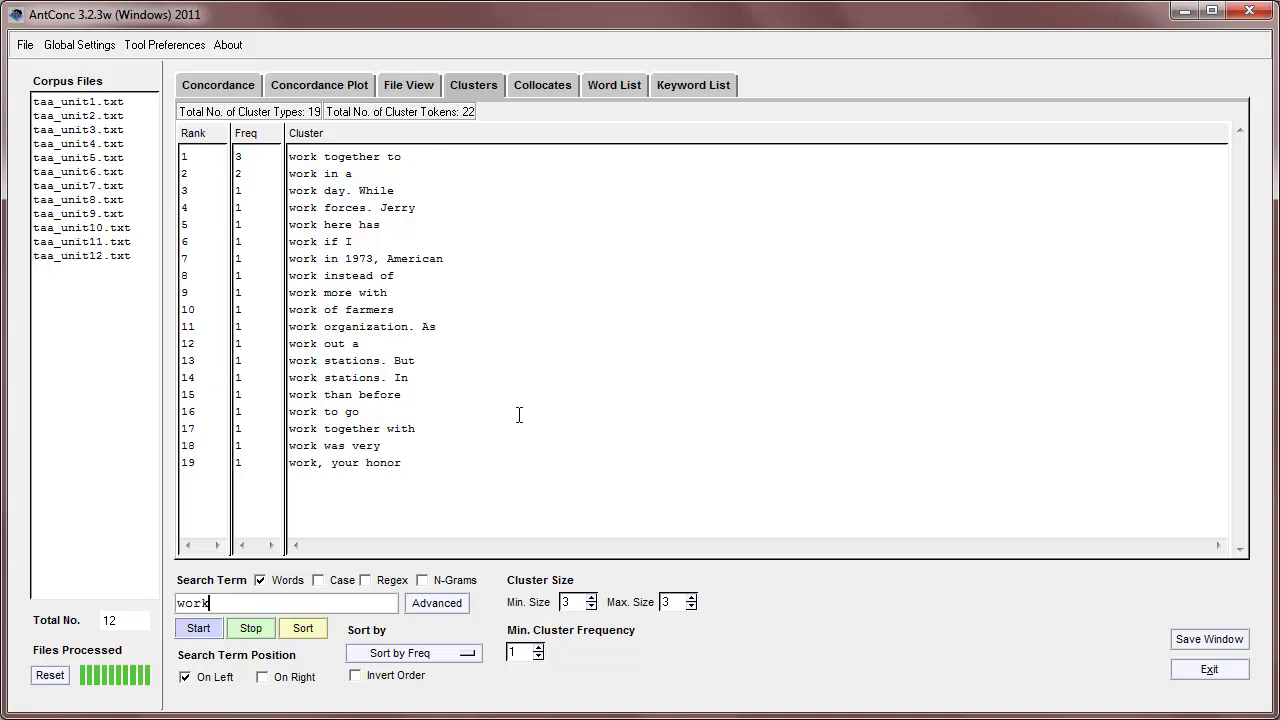
left_click(591, 597)
left_click(195, 632)
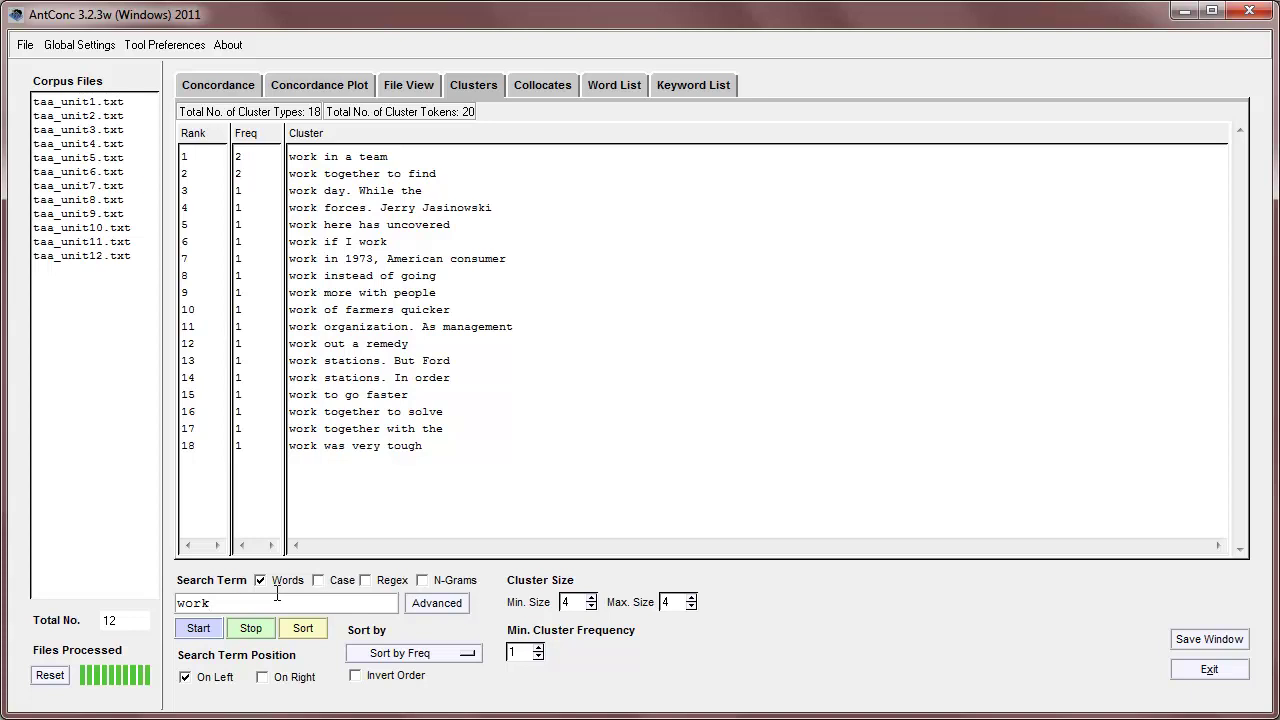
- Widen the search term to 'work*' and rerun, showing 51 four-word cluster types and 53 tokens
type("*")
left_click(199, 630)
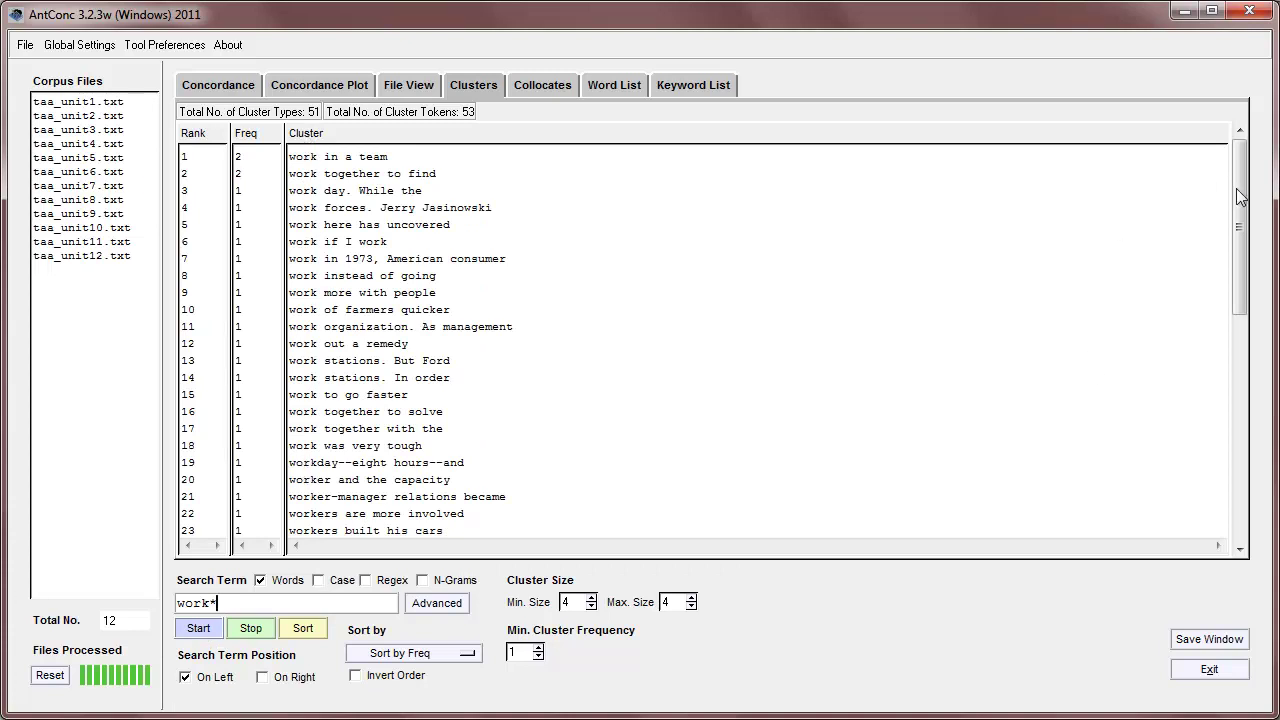
mouse_move(1244, 200)
left_mouse_down()
mouse_move(1256, 476)
mouse_move(1242, 176)
left_mouse_up()
left_click(251, 597)
- Sort the work* four-word clusters alphabetically by word and scroll through the list
left_click(400, 654)
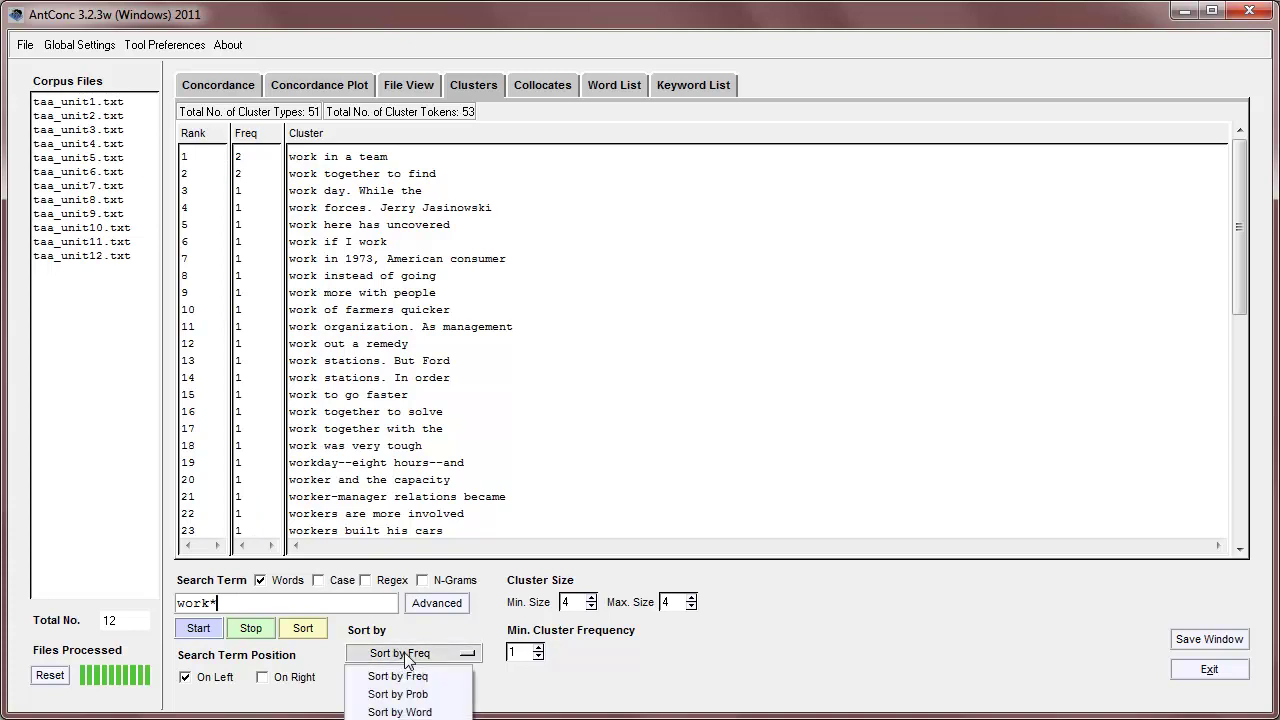
left_click(407, 712)
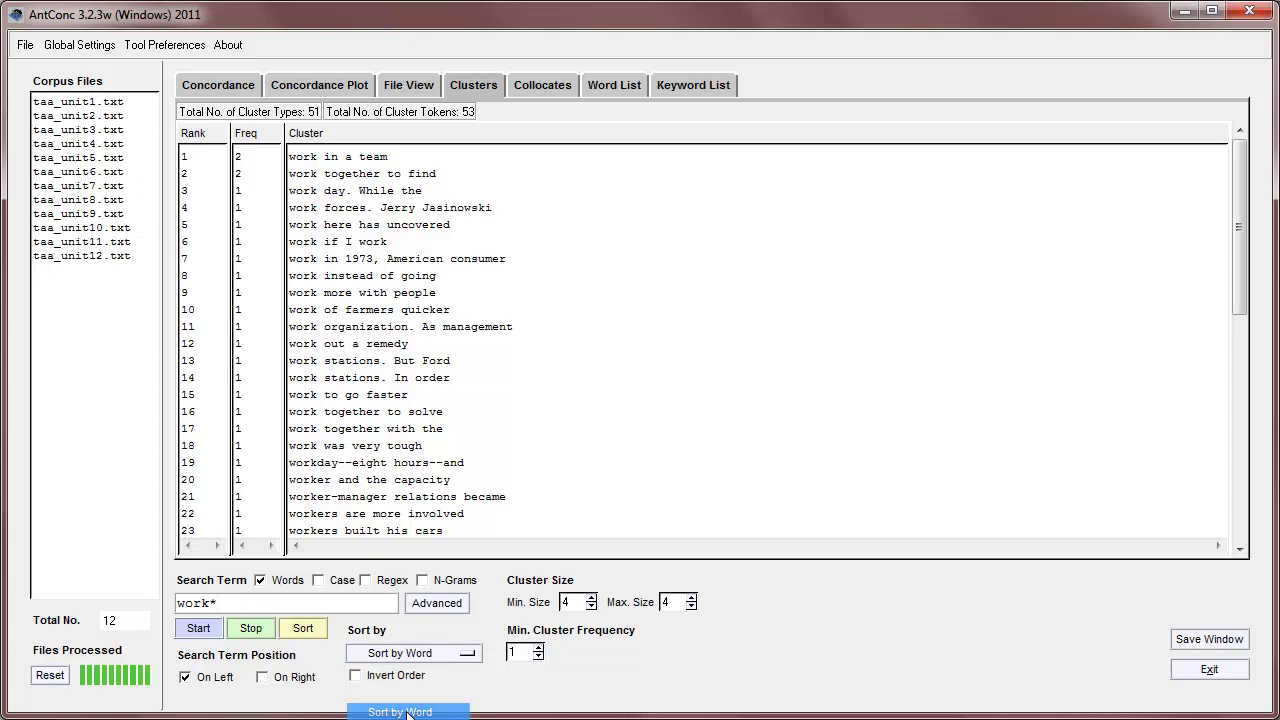
left_click(198, 632)
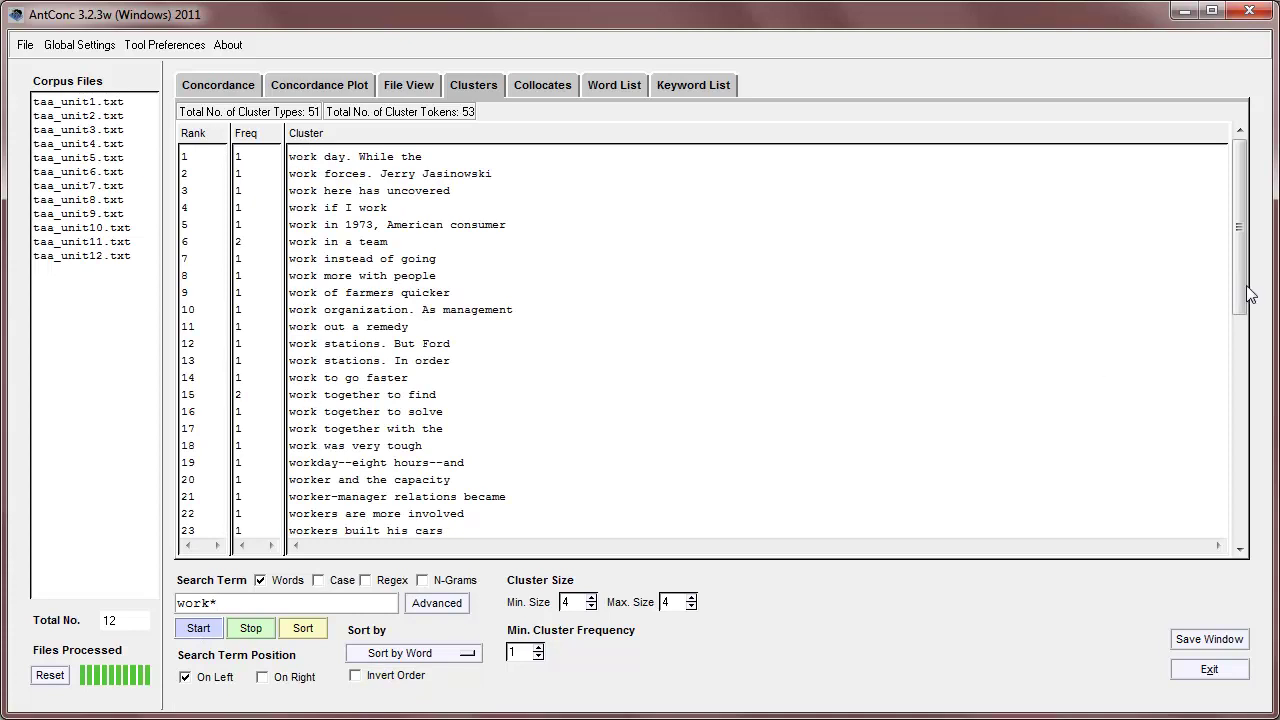
scroll(1236, 313, "down", 1)
left_click_drag(1236, 313, 1240, 543)
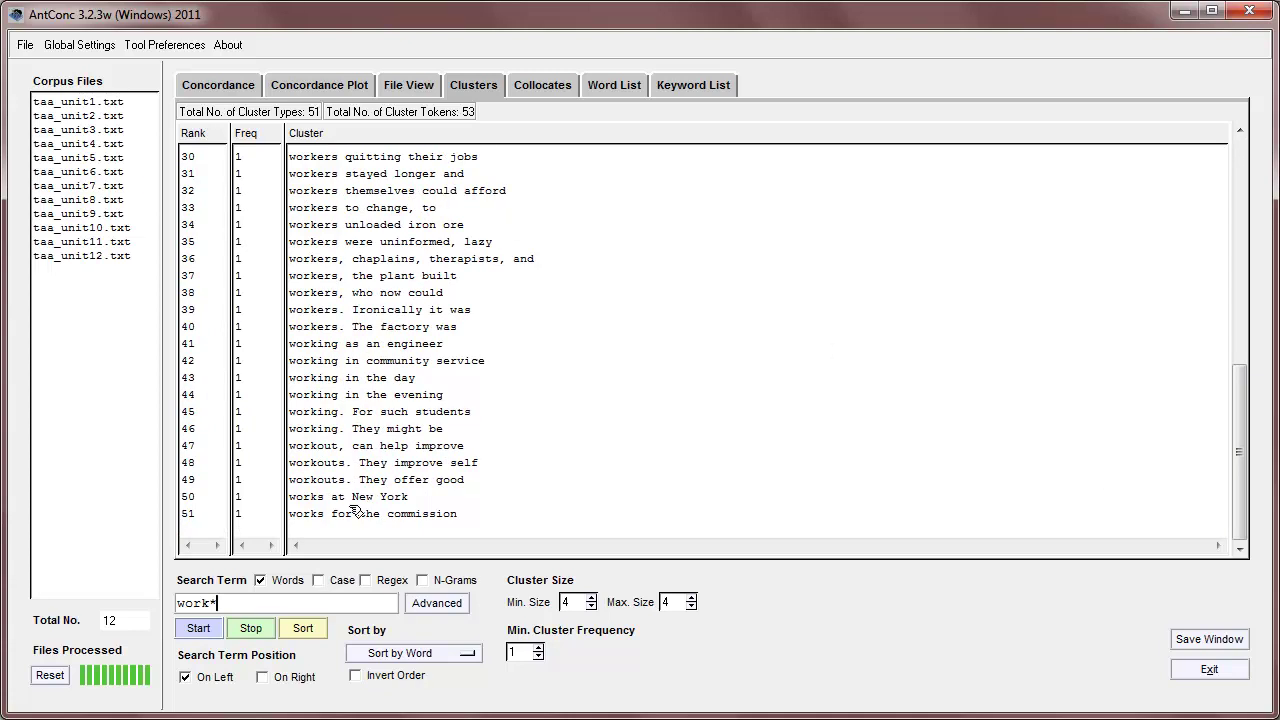
- Re-sort the clusters by word end and scroll to the last one, 'workers were uninformed, lazy'
left_click(400, 653)
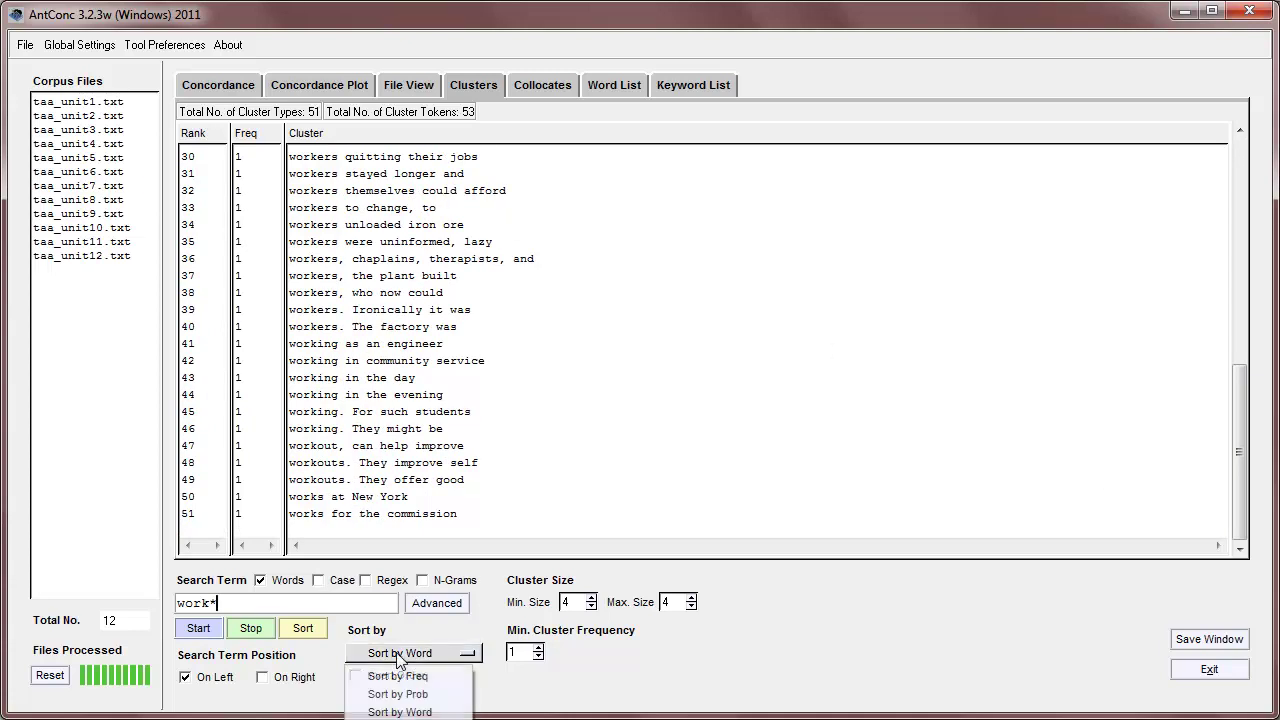
left_click(395, 705)
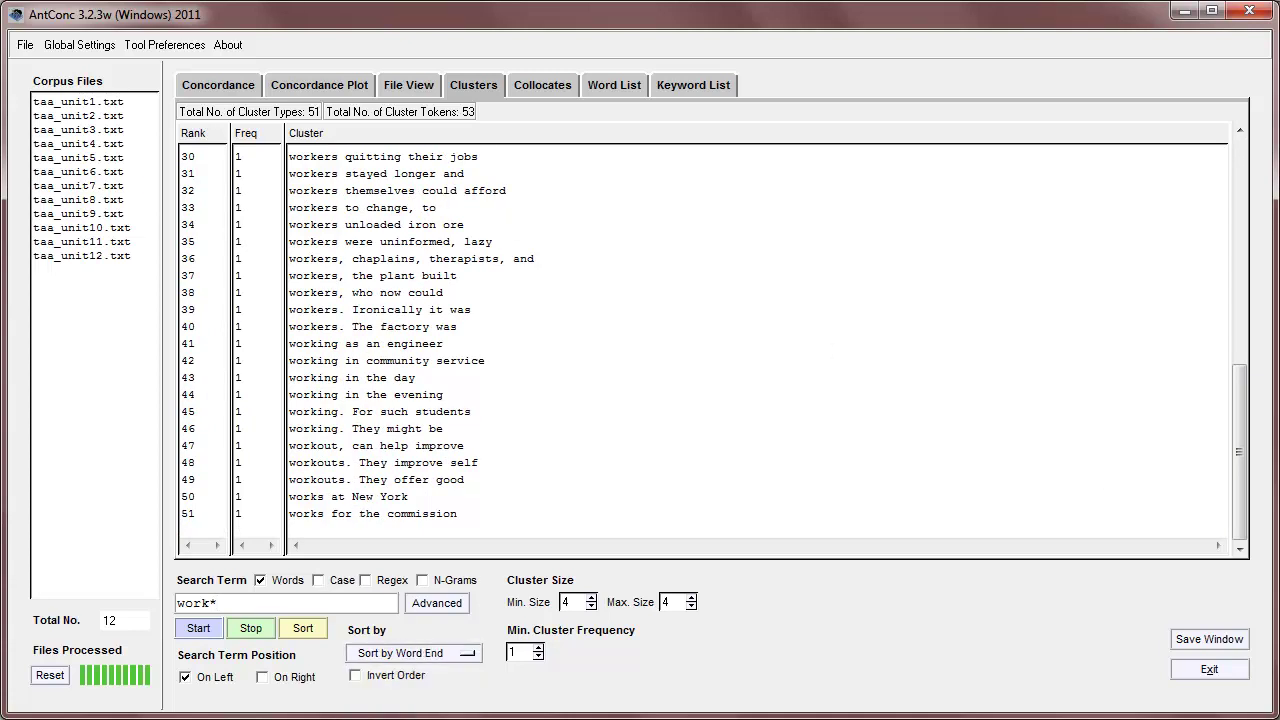
left_click(200, 630)
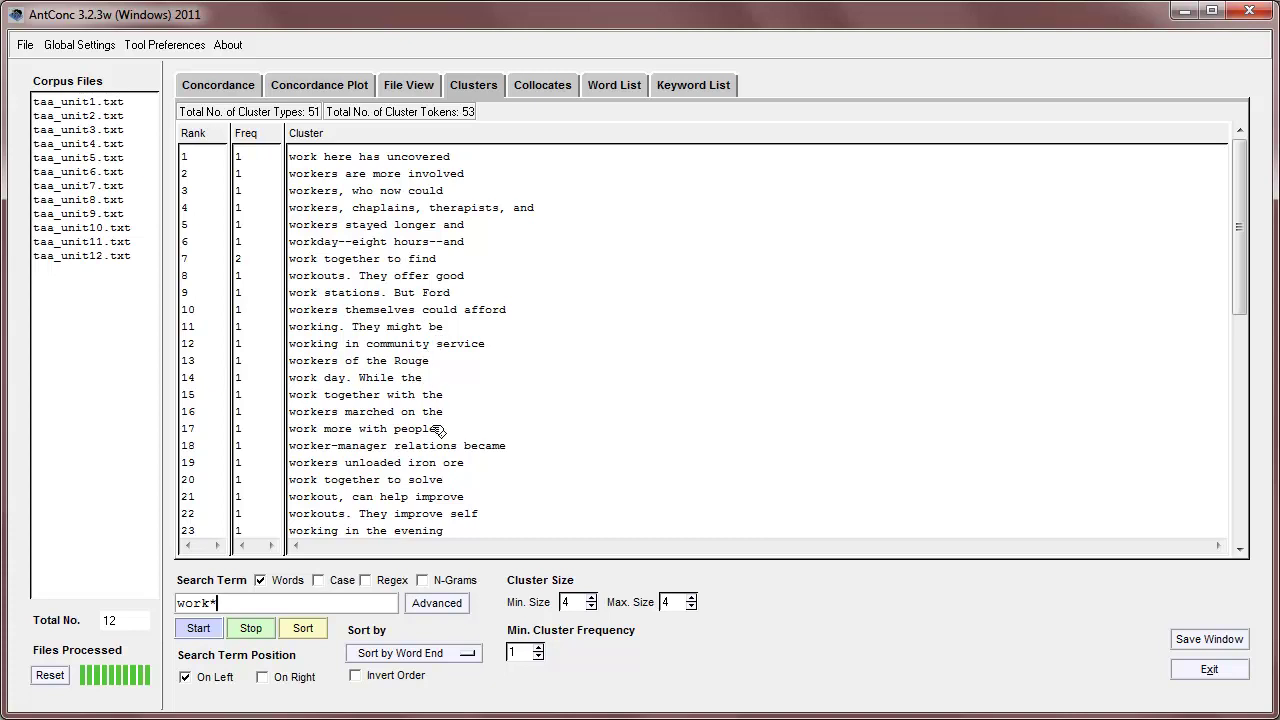
left_click_drag(1238, 304, 1257, 543)
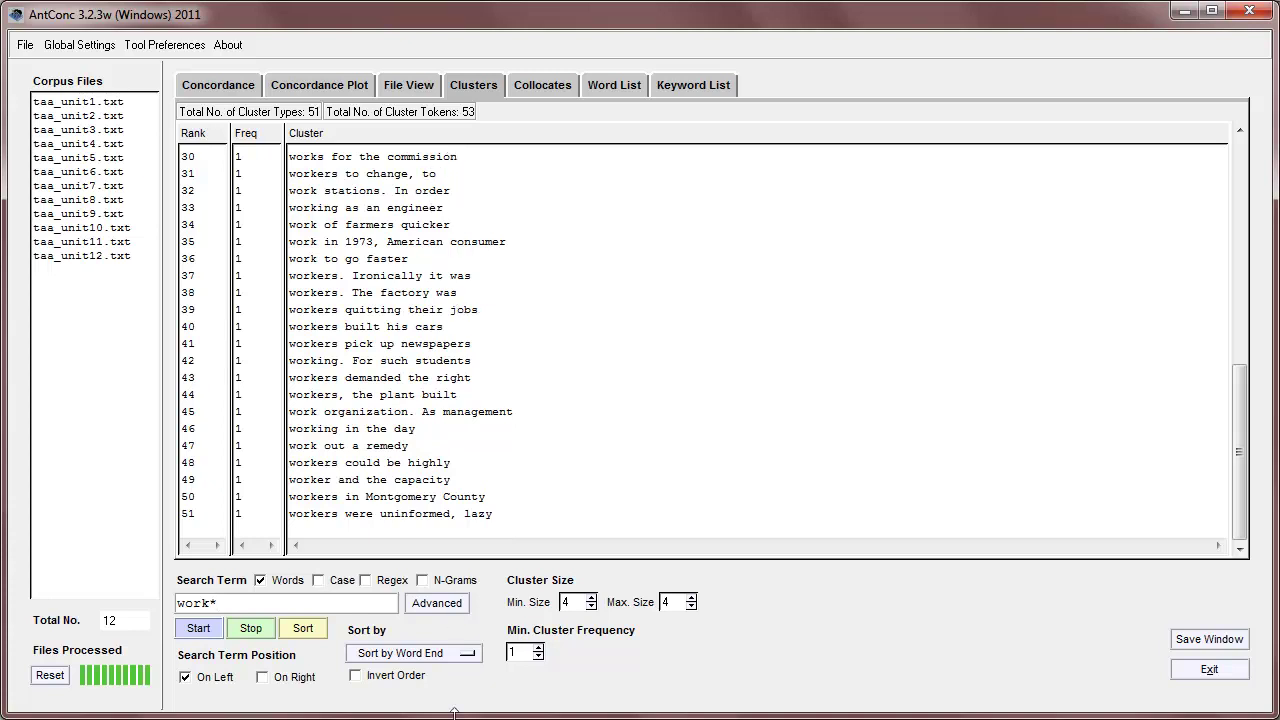
- Sort clusters by Prob with cluster size 2 and rerun the search for 'work'
left_click(455, 656)
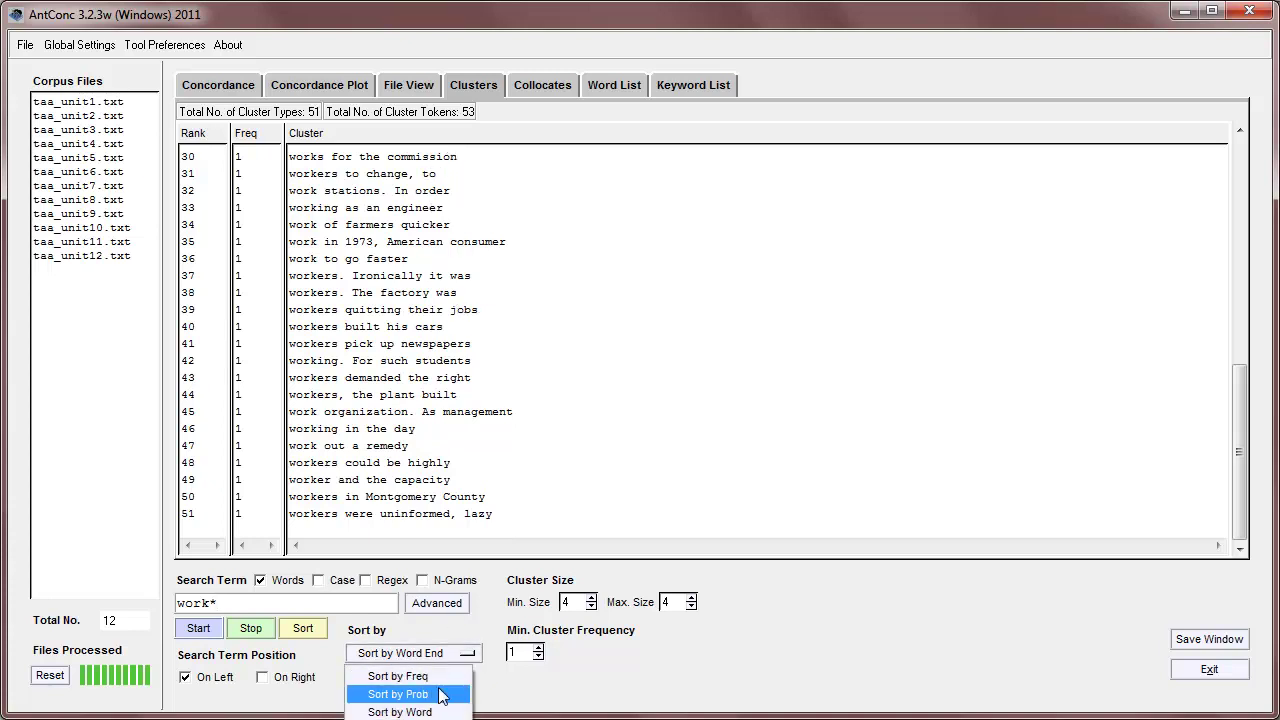
left_click(441, 695)
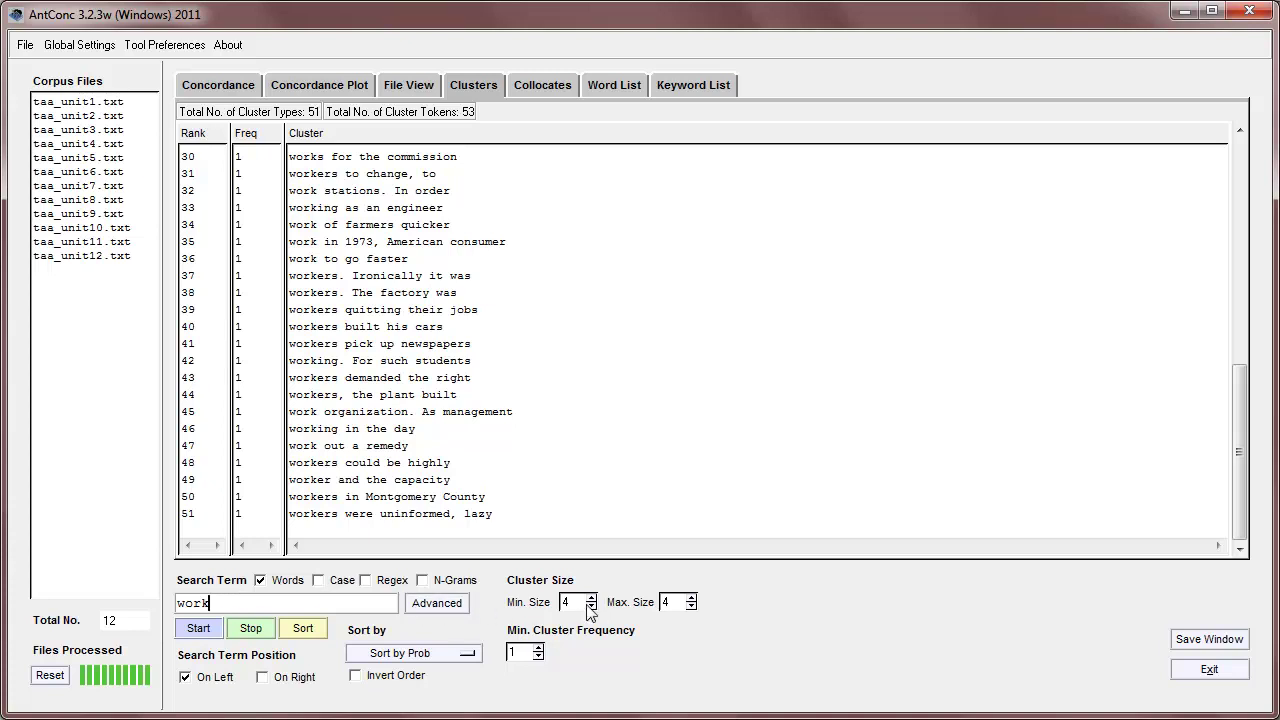
left_click(690, 606)
left_click(198, 628)
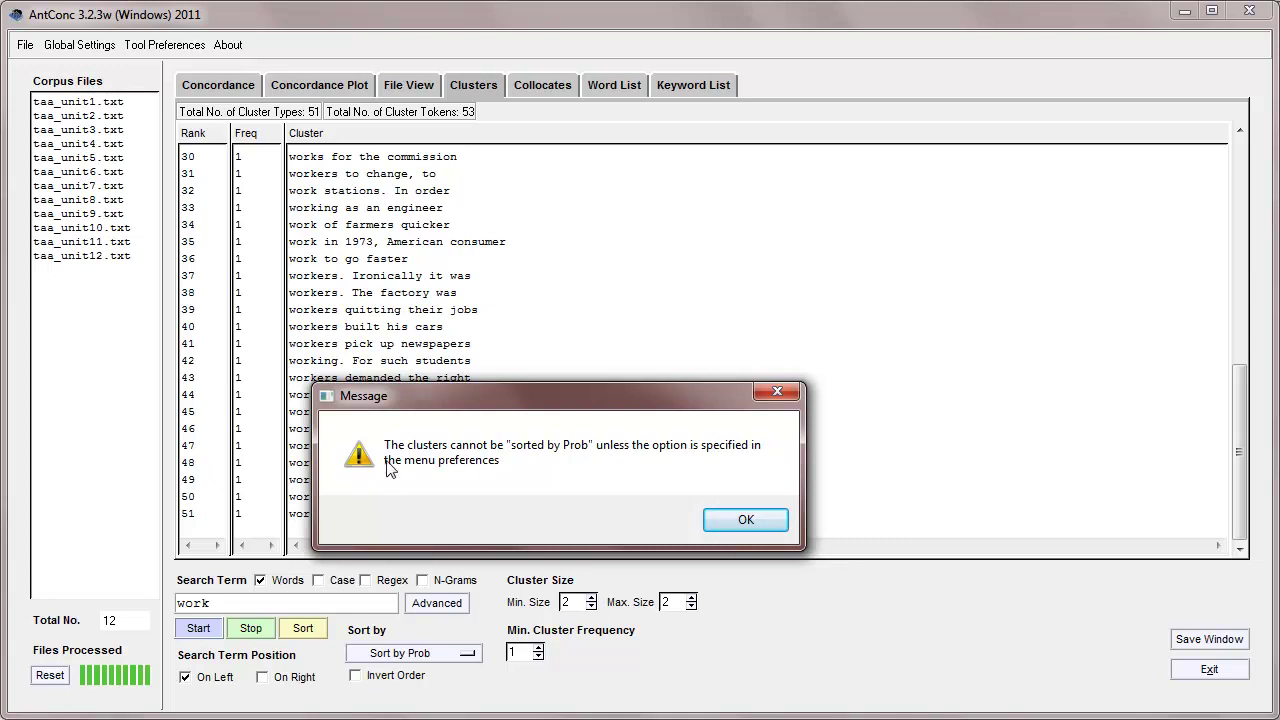
- Dismiss the warning and enable transitional probability in the Clusters tool preferences
left_click(738, 519)
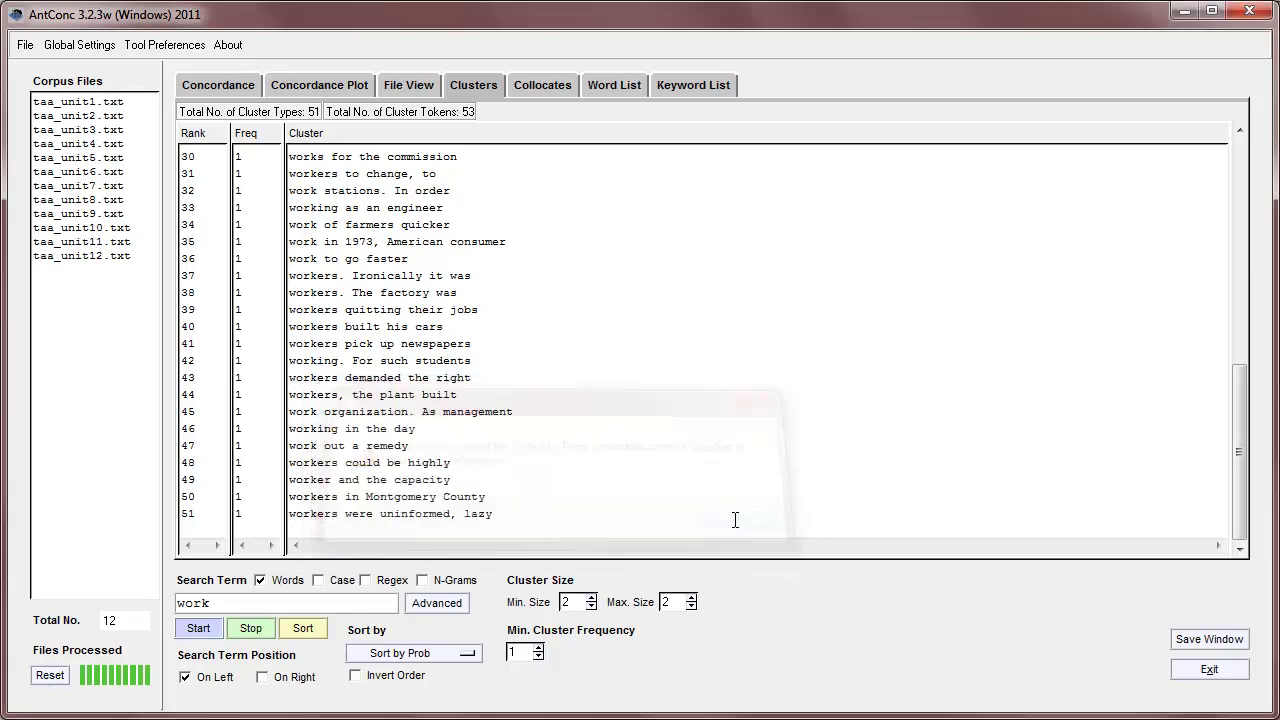
left_click(167, 50)
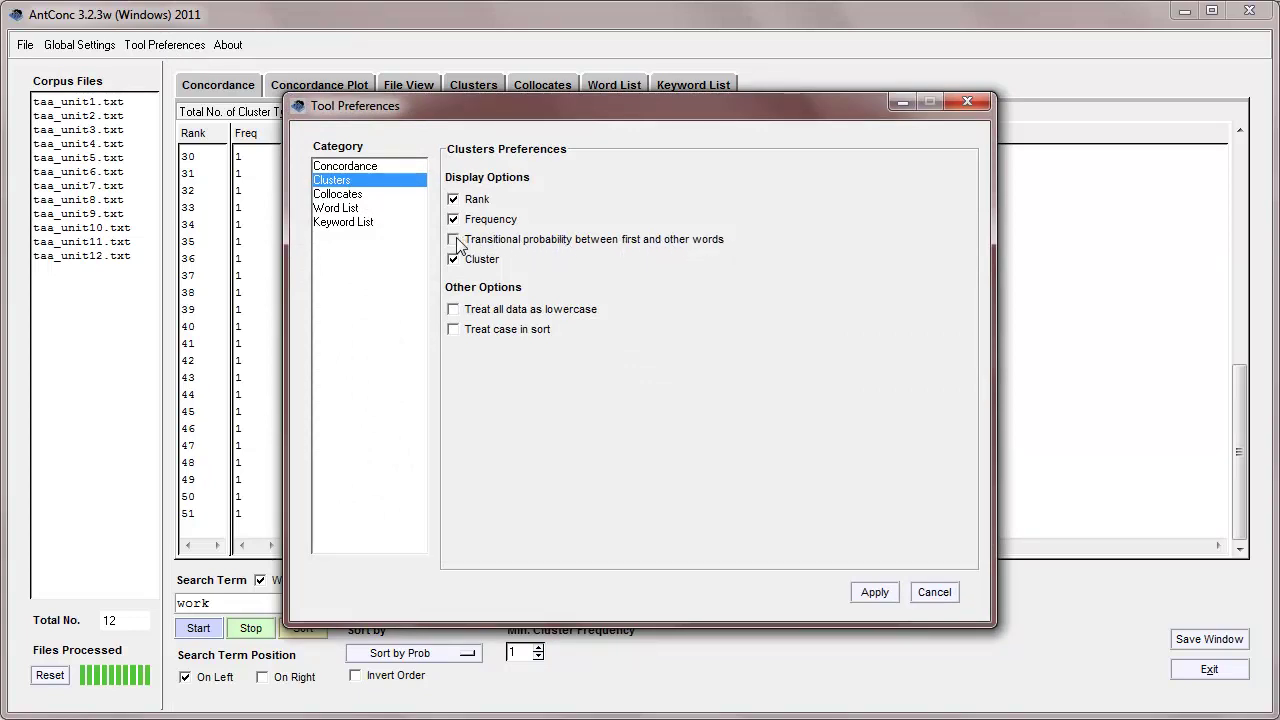
left_click(868, 592)
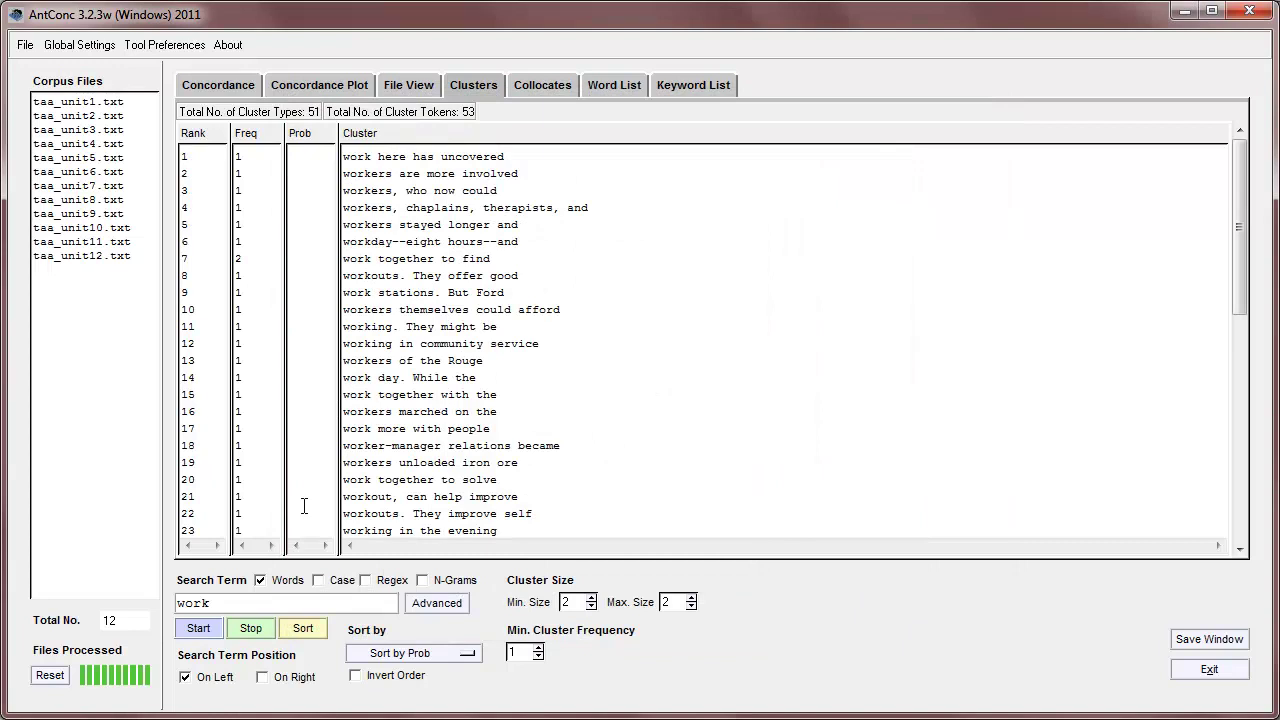
- Rerun 'work' with probabilities, then search 'together': five clusters led by 'together to' at 0.429
left_click(195, 627)
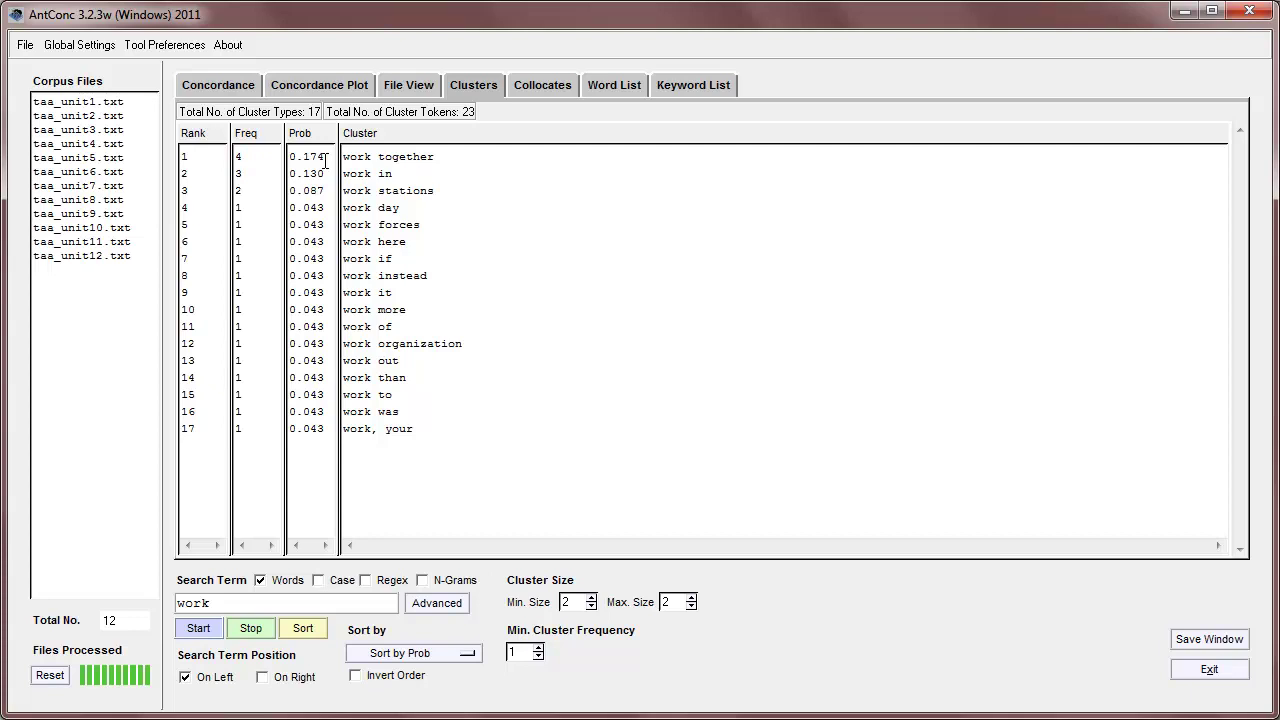
left_click_drag(214, 603, 148, 604)
type("together")
key("Return")
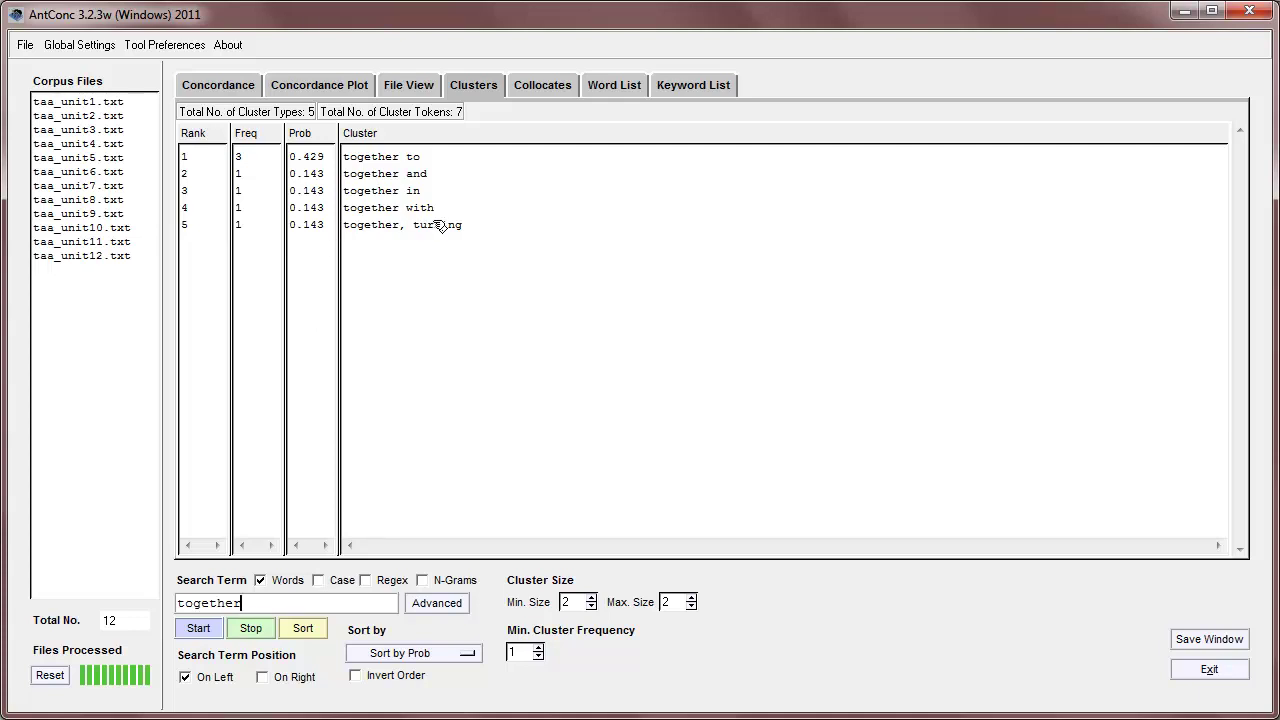
- Search clusters for 'turning', find 'turning into' at 1.000, and open its two concordance hits
double_click(190, 603)
type("turning")
left_click(200, 632)
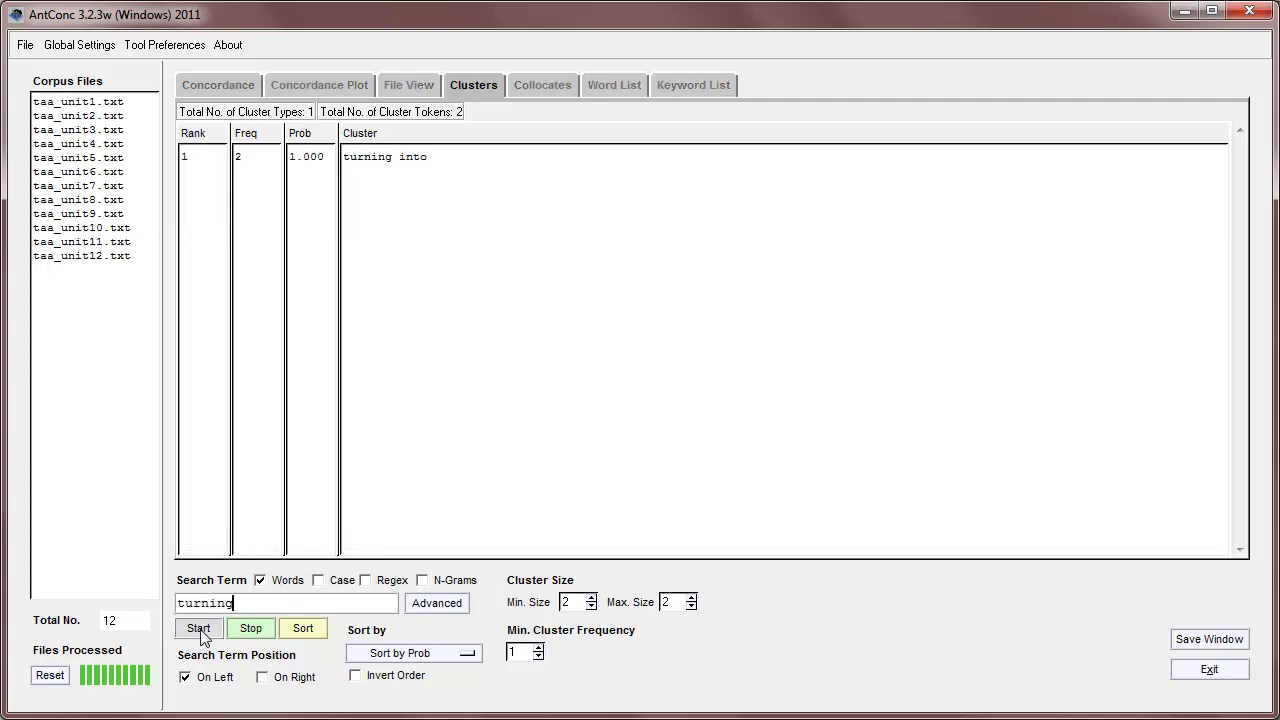
left_click(200, 632)
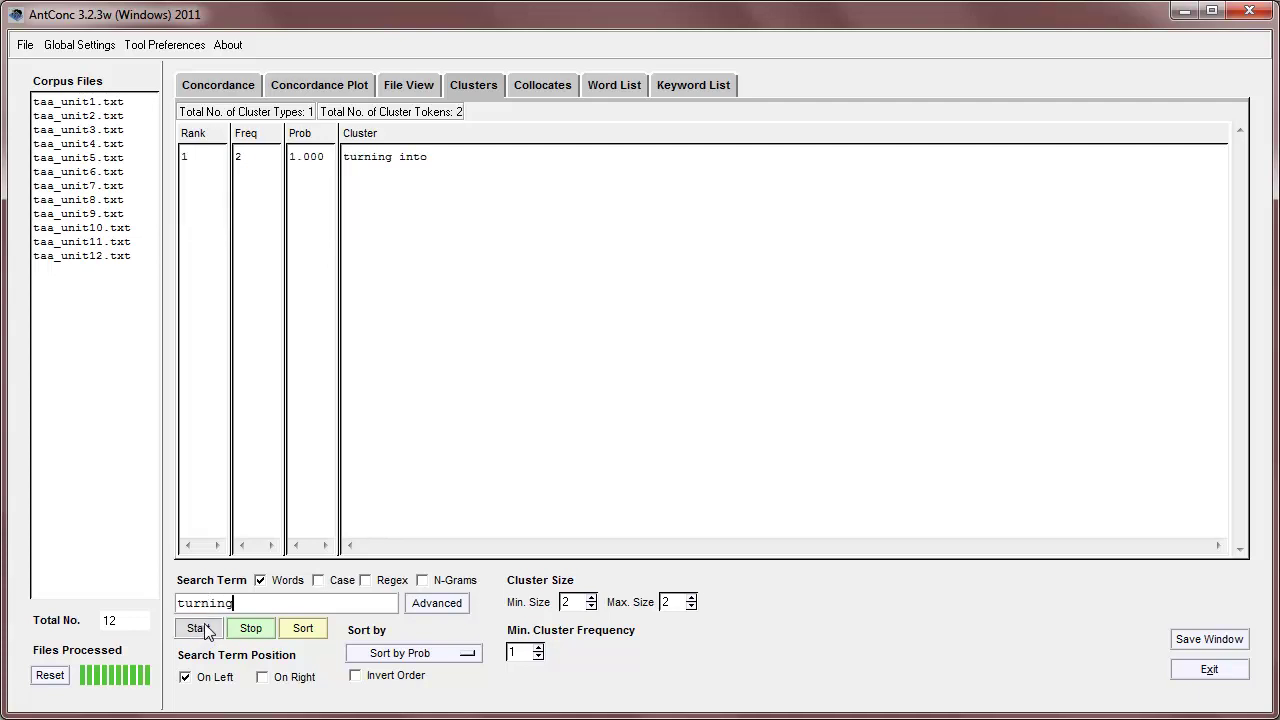
left_click(377, 161)
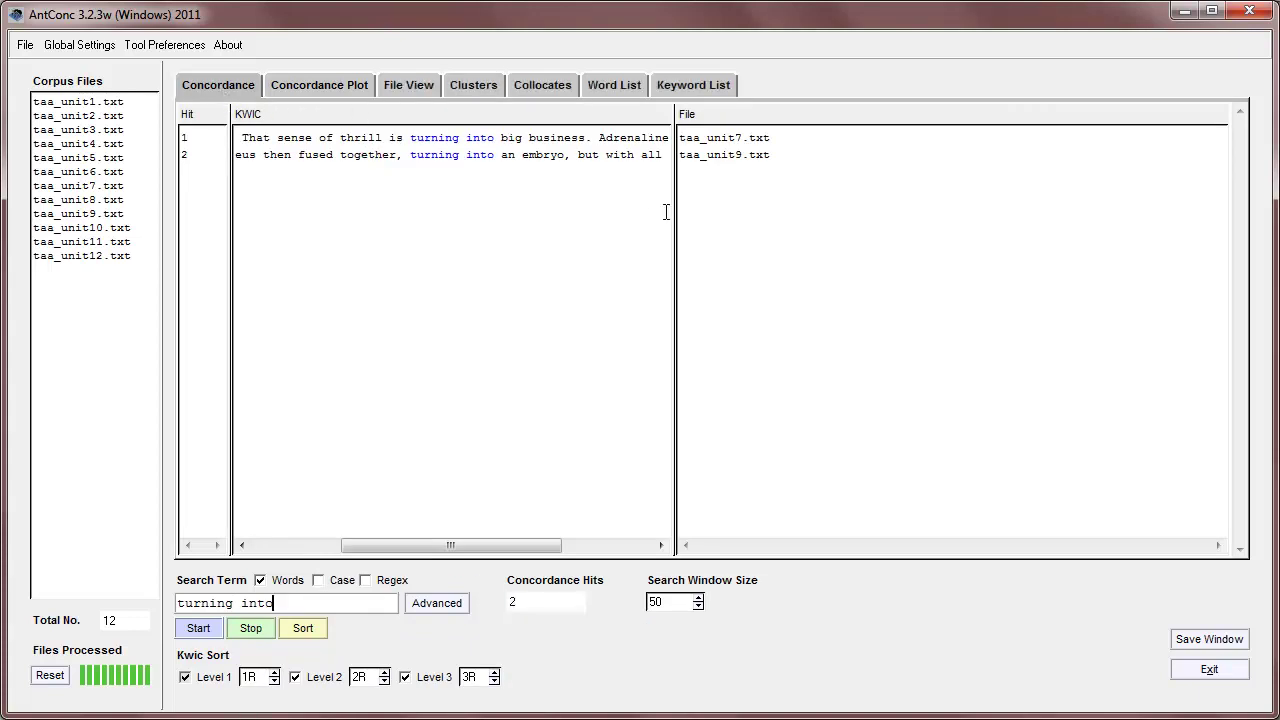
- Widen the KWIC column, re-run the concordance for 'turning' alone, then return to Clusters
left_click_drag(674, 211, 1010, 228)
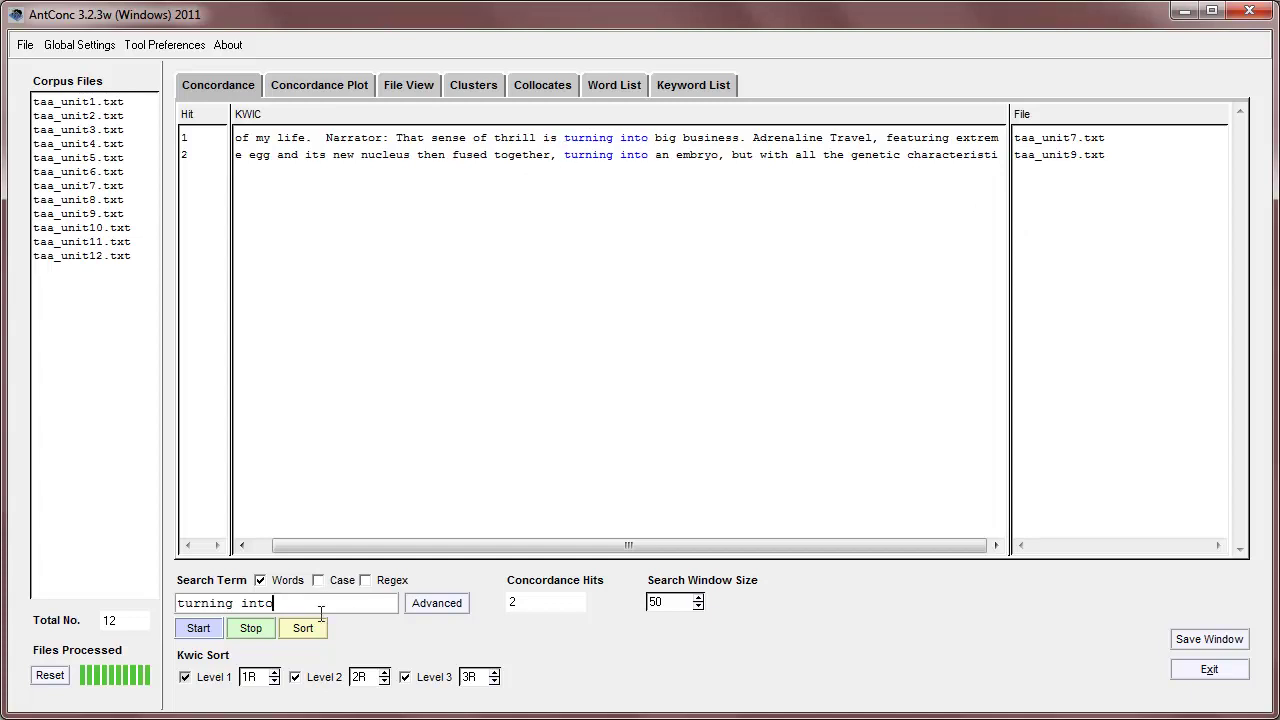
key("BackSpace")
key("BackSpace")
key("Return")
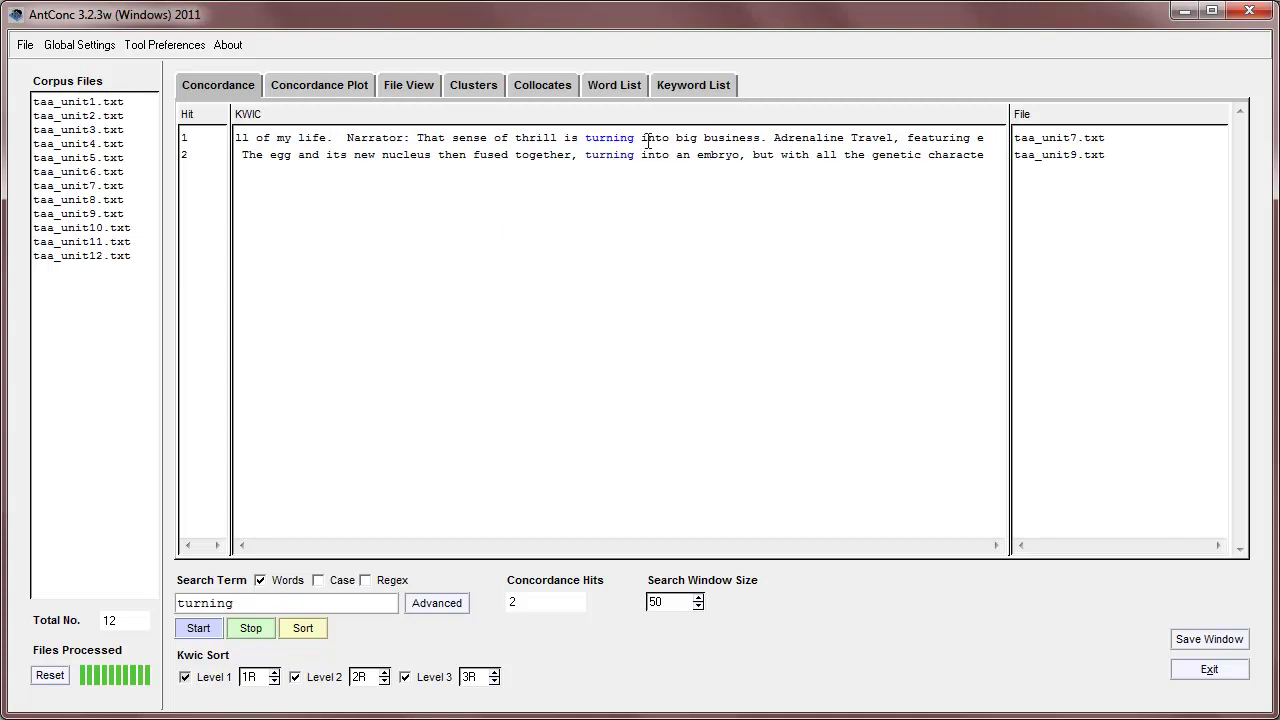
left_click(480, 85)
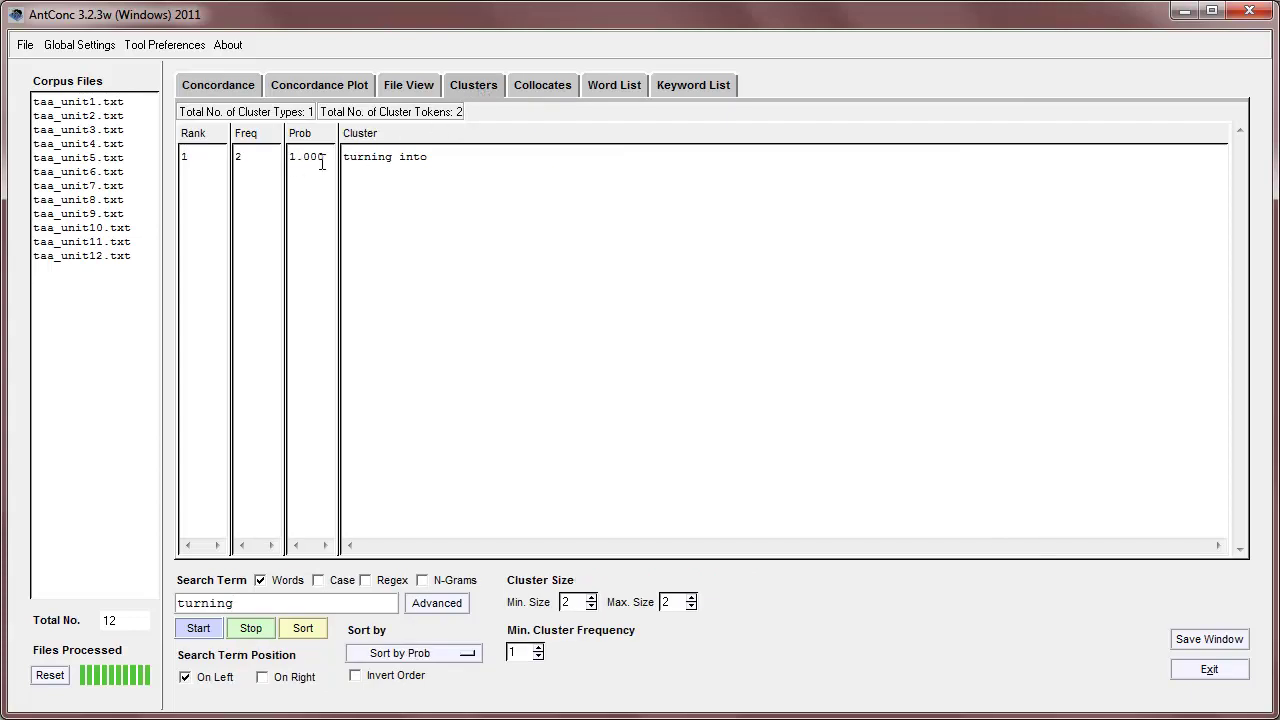
left_click(157, 47)
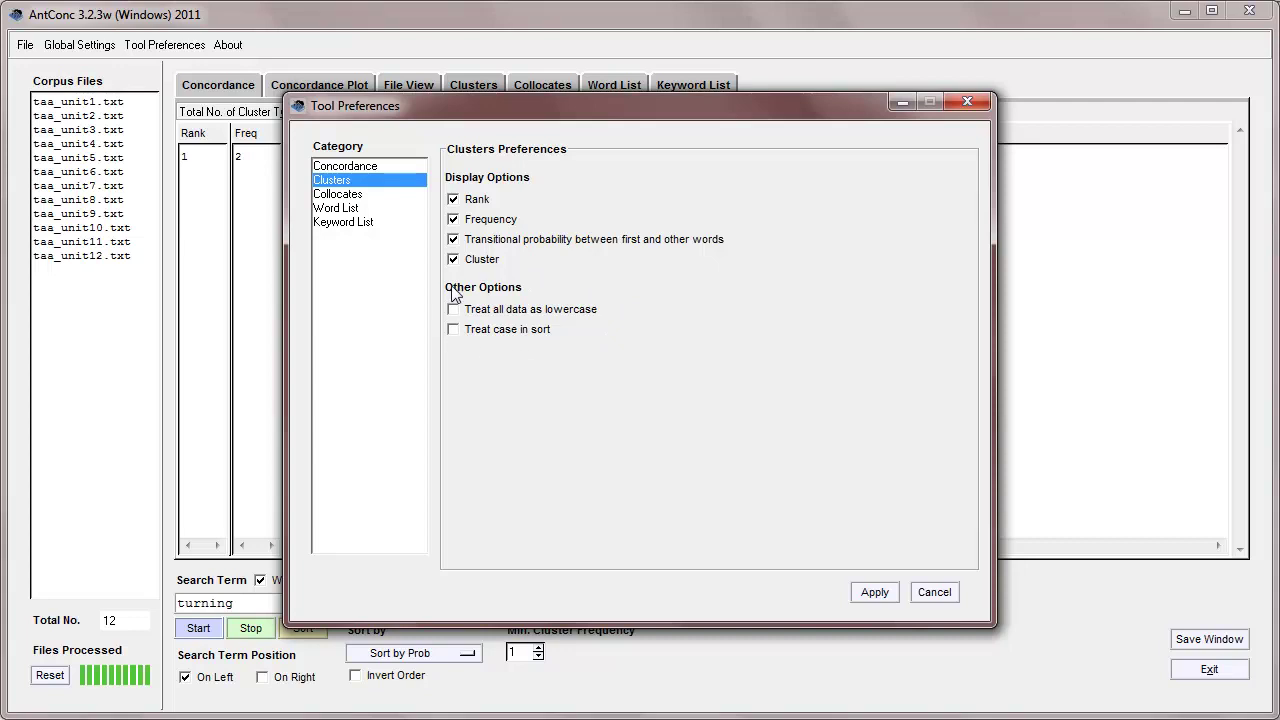
left_click(940, 594)
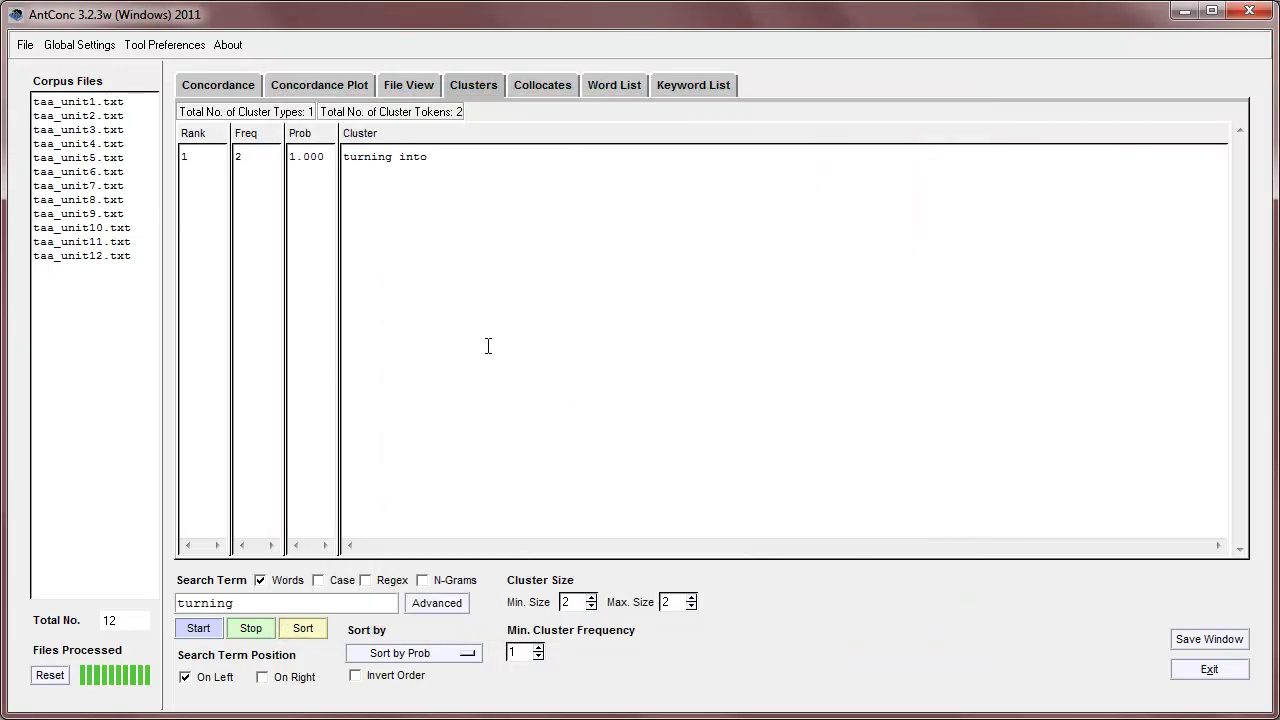